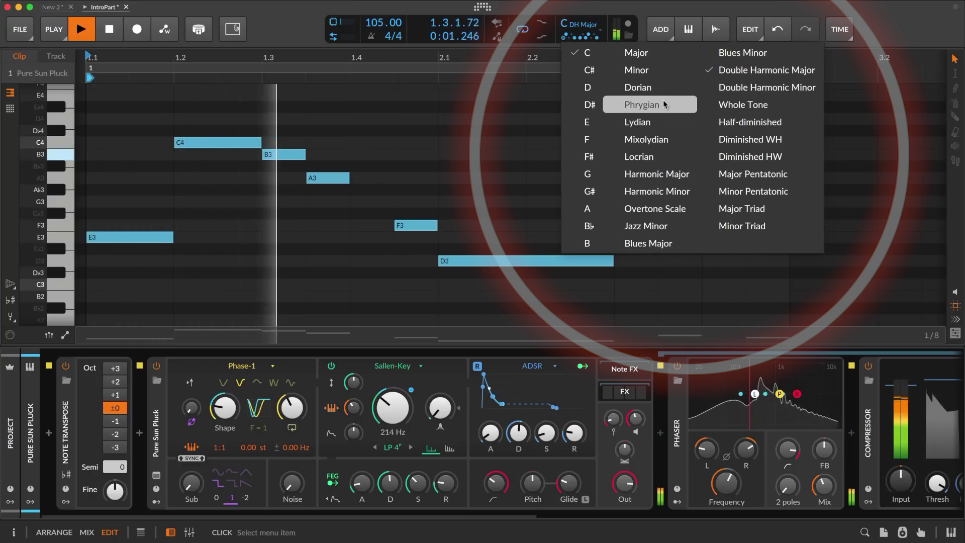
Set the scale to Minor, note background to Adapt to Key, and hatch out-of-key notes
left_click(665, 105)
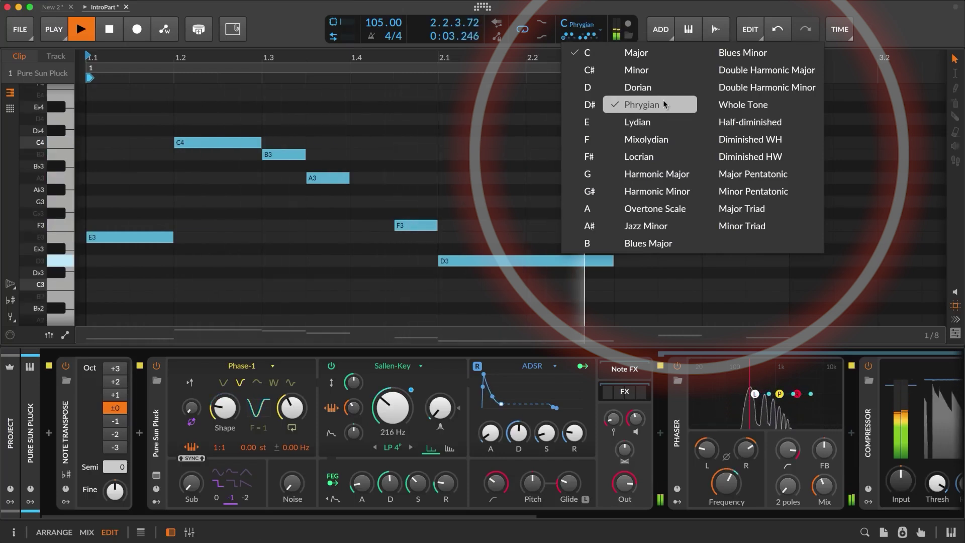
left_click(652, 74)
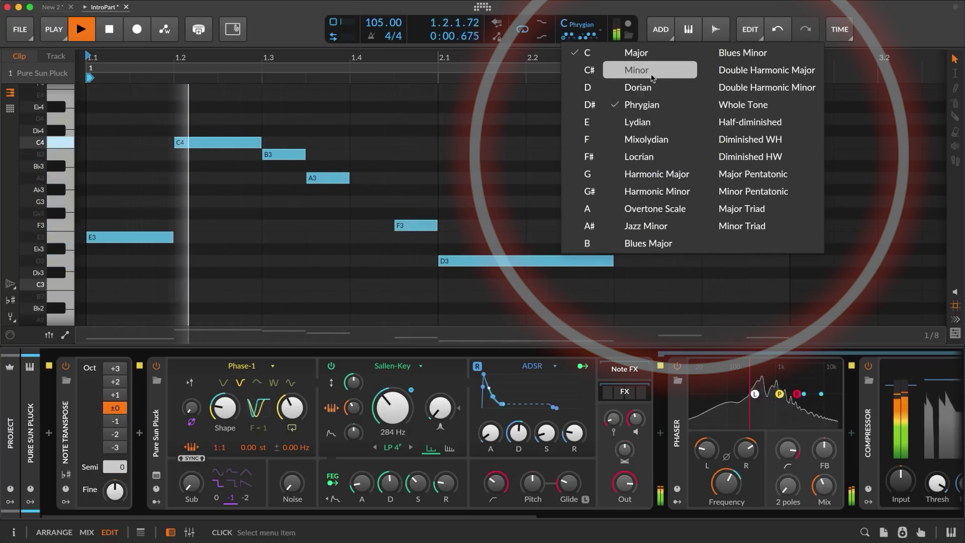
right_click(716, 108)
mouse_move(739, 107)
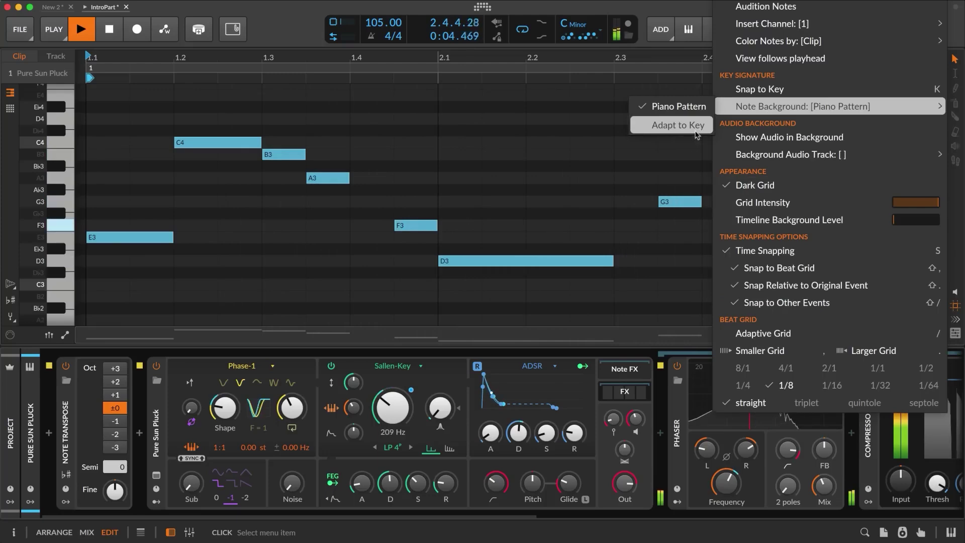
left_click(697, 131)
key("Escape")
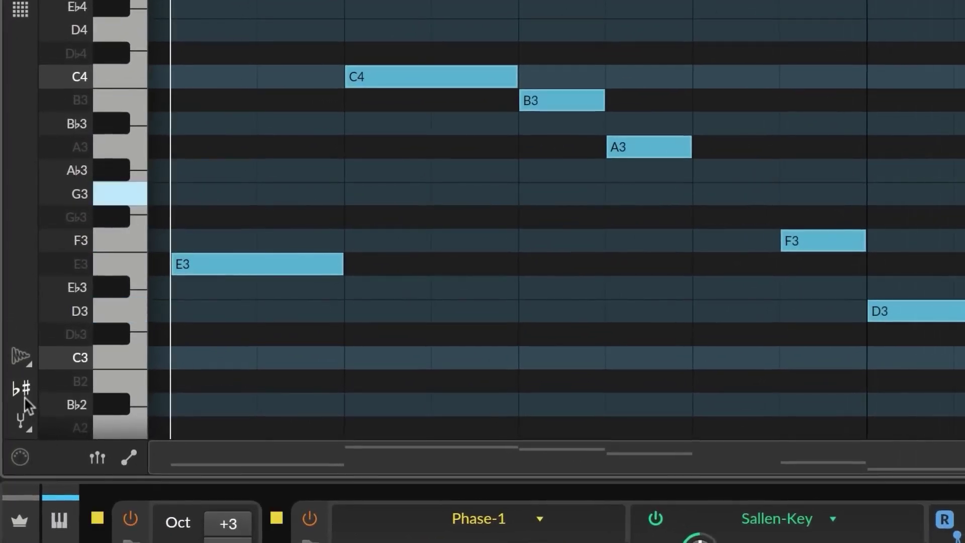
left_click(24, 396)
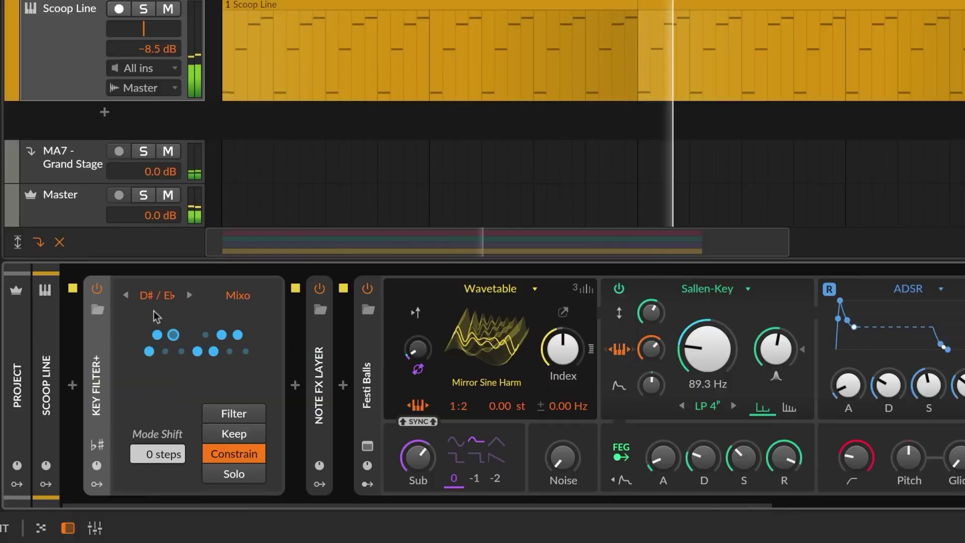
Change the Key Filter+ key from D#/Eb to C and show the Mappings Panel
left_click(157, 295)
left_click(154, 325)
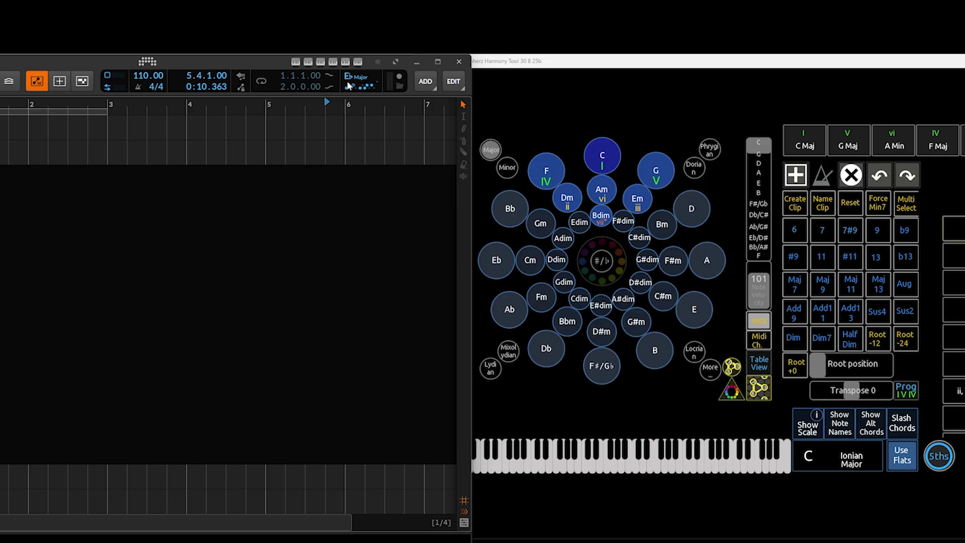
left_click(347, 79)
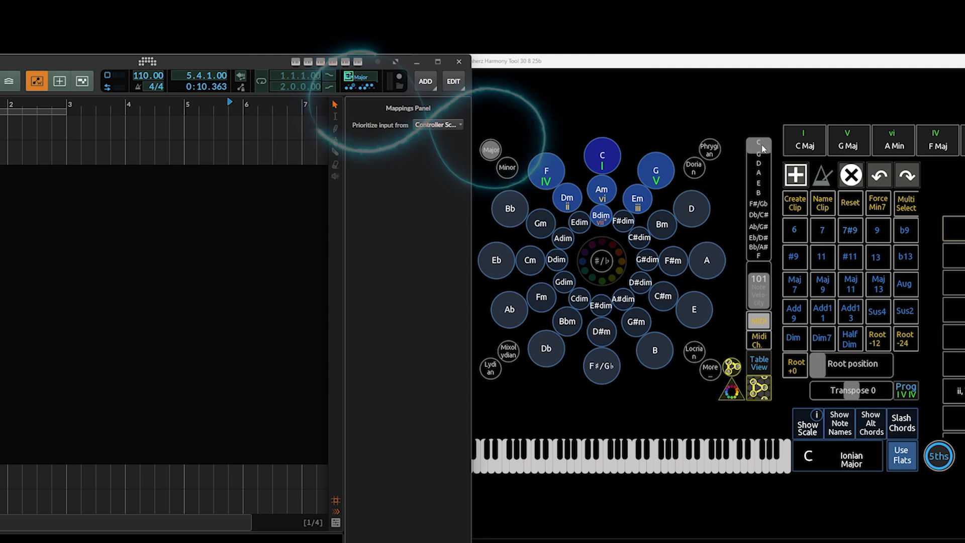
Assign the key/mode chooser MIDI channel 8, CC 77 for key and CC 79 for mode
mouse_move(763, 148)
left_mouse_down()
mouse_move(747, 258)
mouse_move(759, 143)
mouse_move(759, 251)
mouse_move(760, 142)
left_mouse_up()
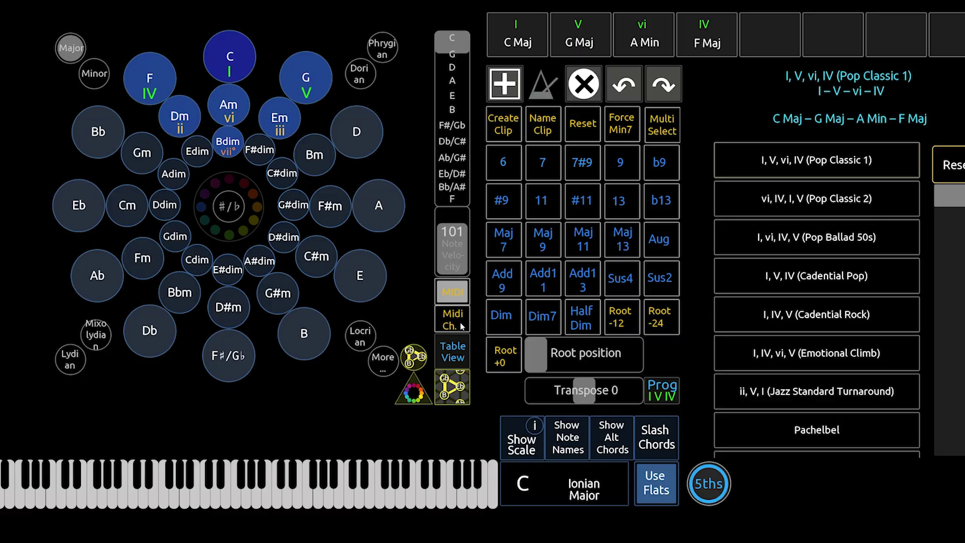
left_click(453, 319)
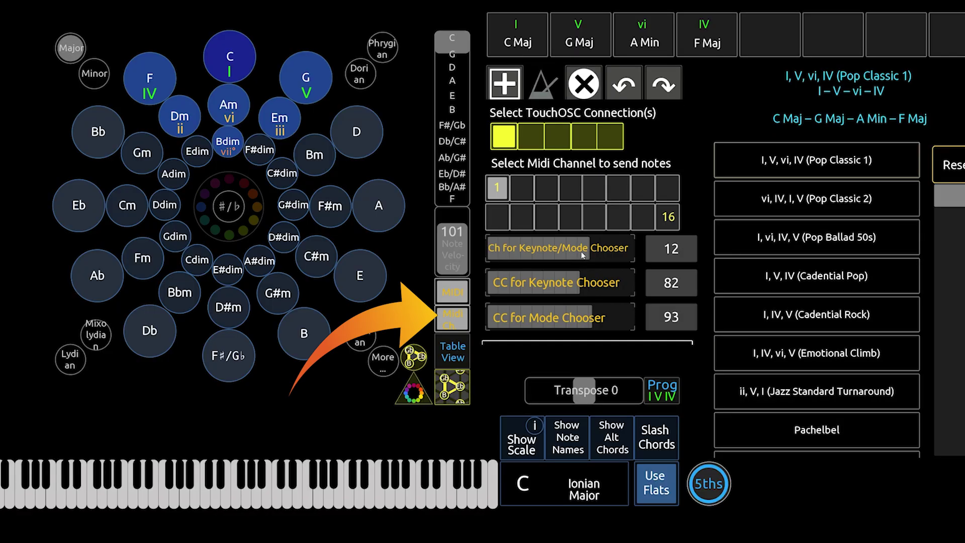
left_click_drag(578, 284, 577, 306)
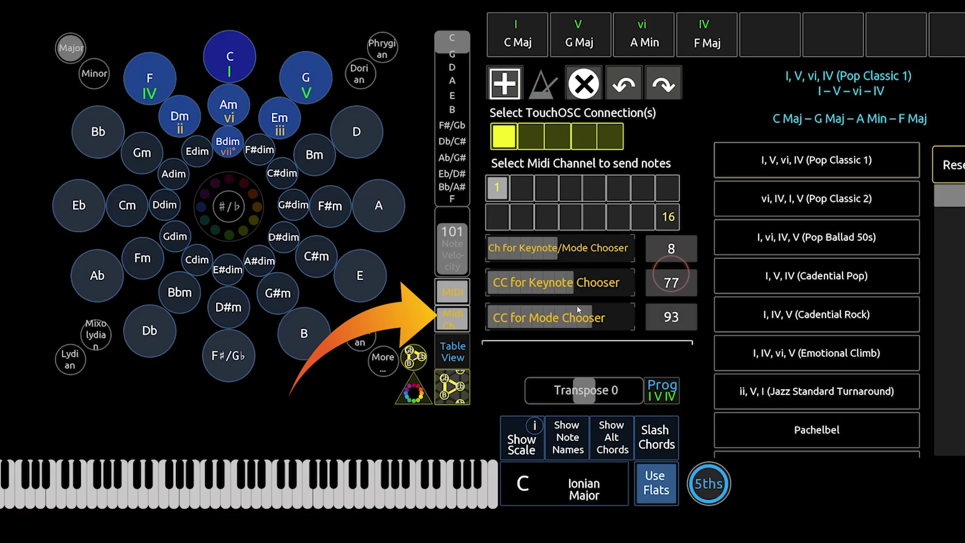
left_click(443, 327)
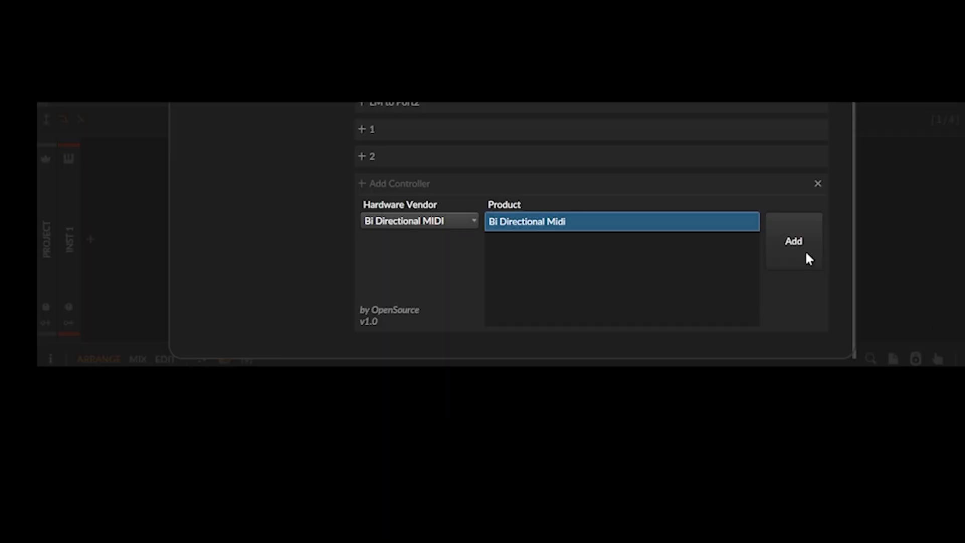
left_click(805, 250)
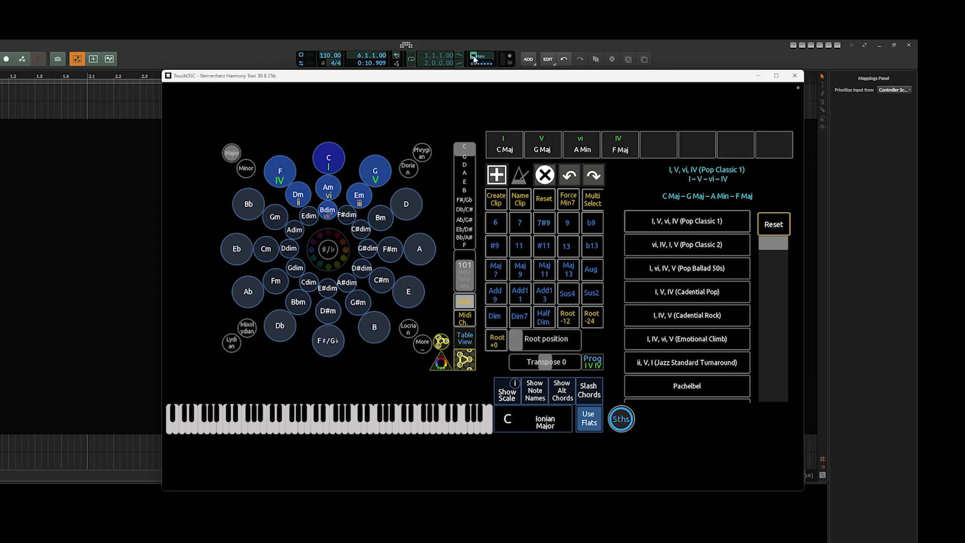
In the key/scale picker, step through C Dorian and C Phrygian to C Aeolian Minor
left_click(466, 157)
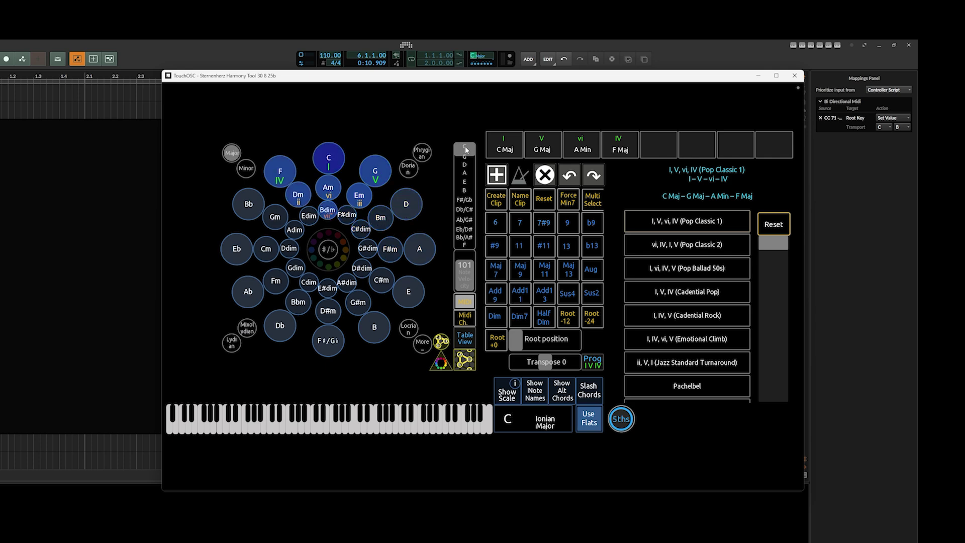
left_click(533, 419)
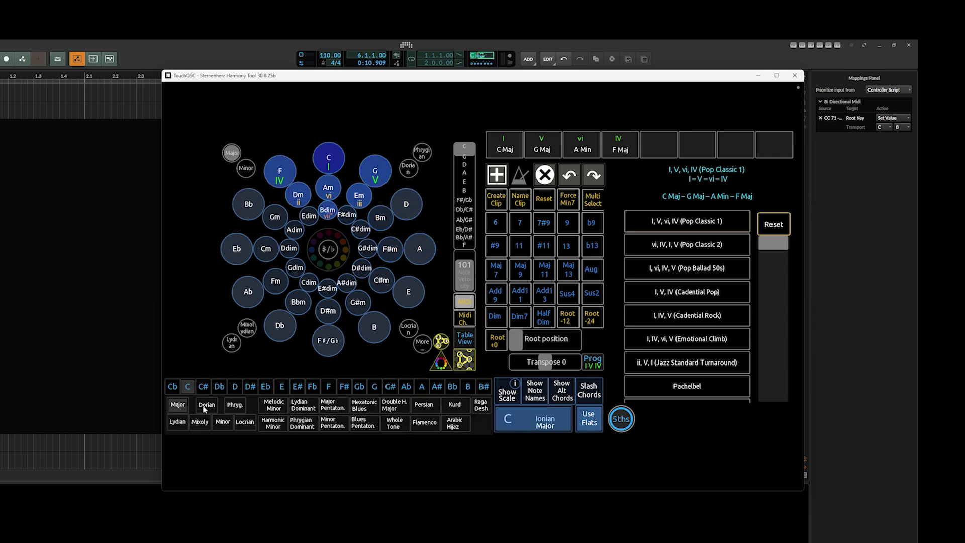
left_click(207, 405)
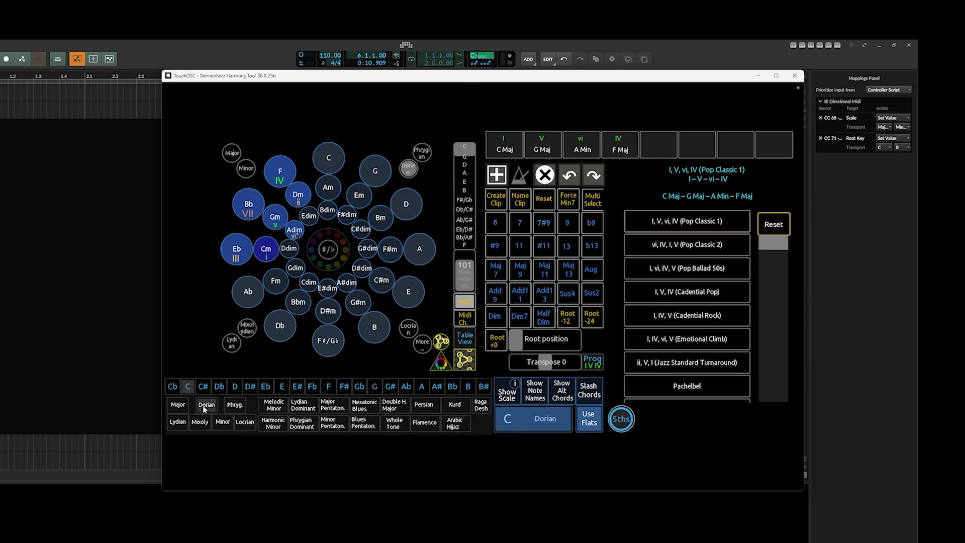
left_click(235, 405)
left_click(185, 427)
left_click(200, 421)
left_click(222, 422)
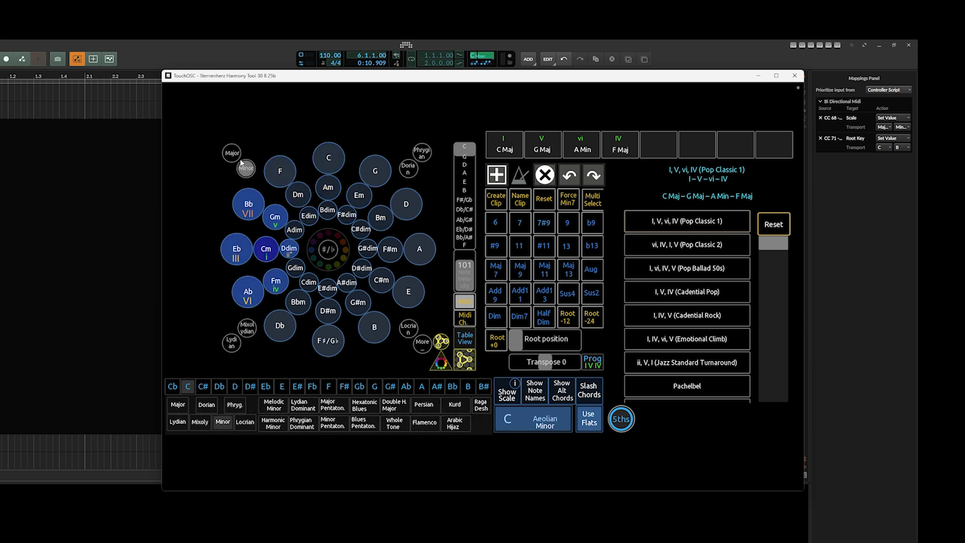
left_click(232, 153)
left_click(246, 168)
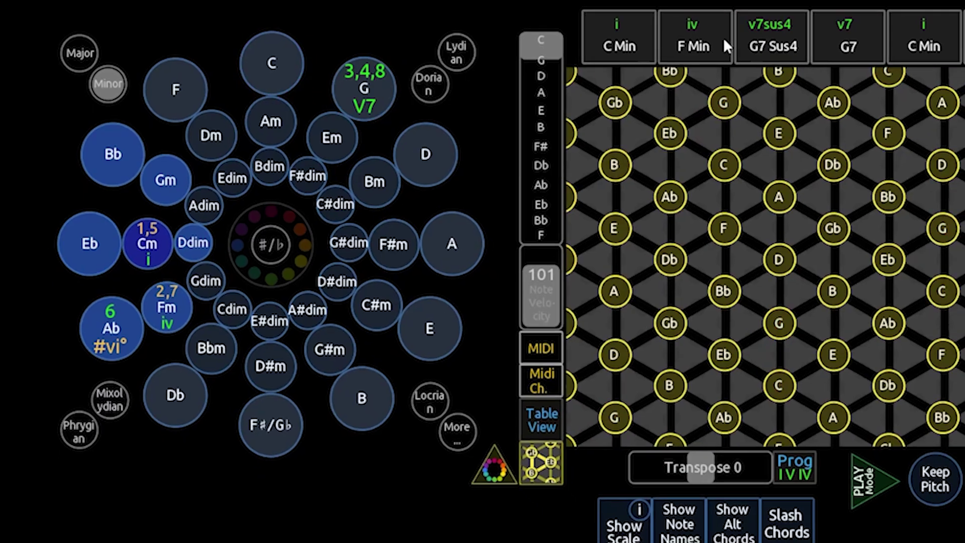
Play the progression tiles in turn: F Min, G7 Sus4, G7, C Min, Ab°, F Min, G7
left_click(696, 41)
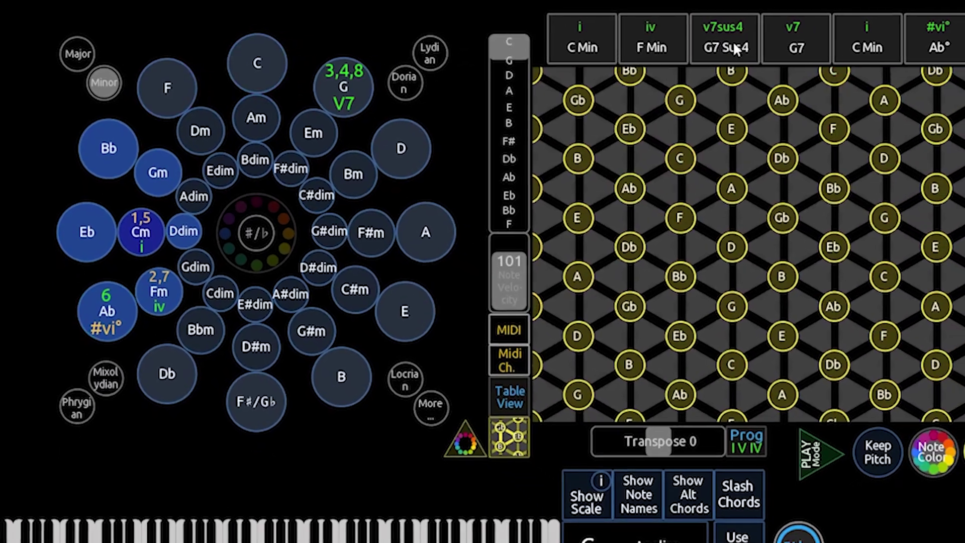
left_click(756, 44)
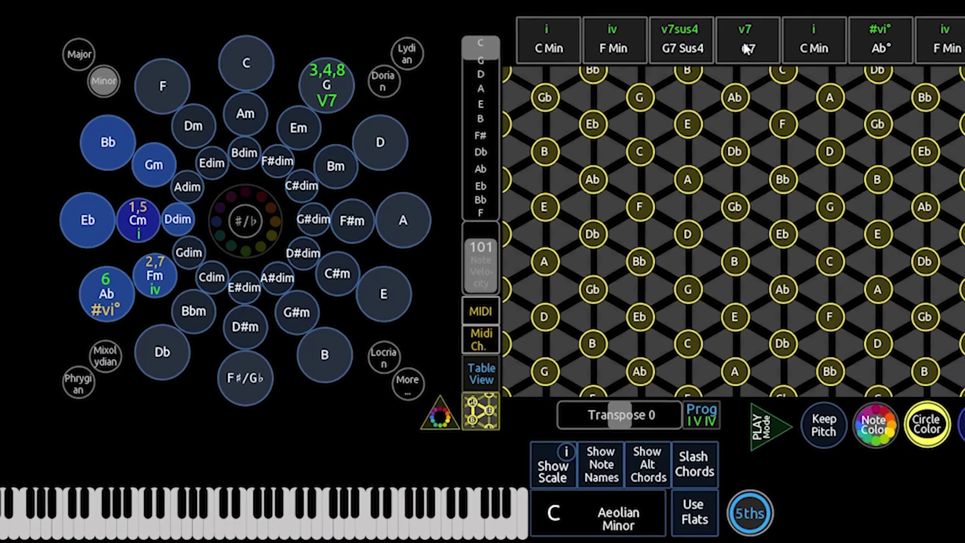
left_click(774, 46)
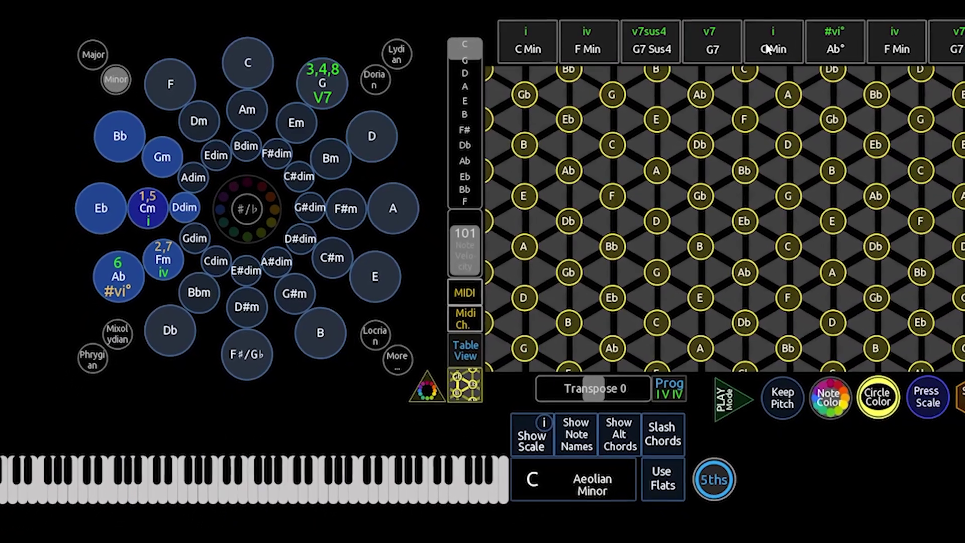
left_click(794, 52)
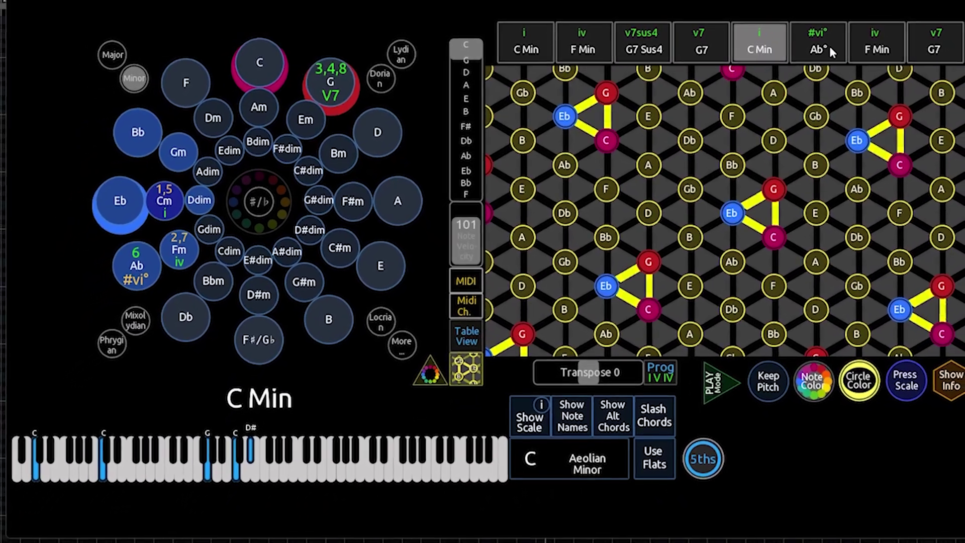
left_click(829, 48)
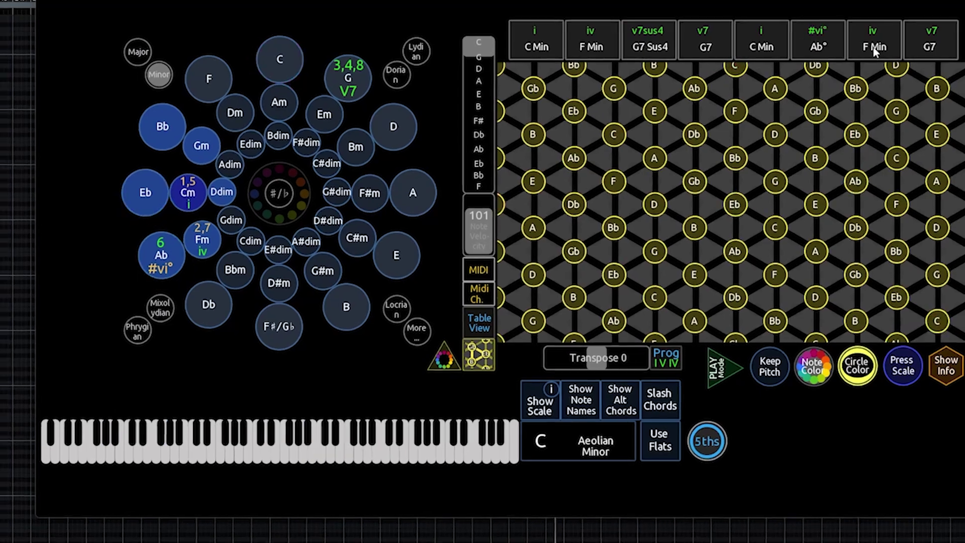
left_click(875, 44)
left_click(935, 44)
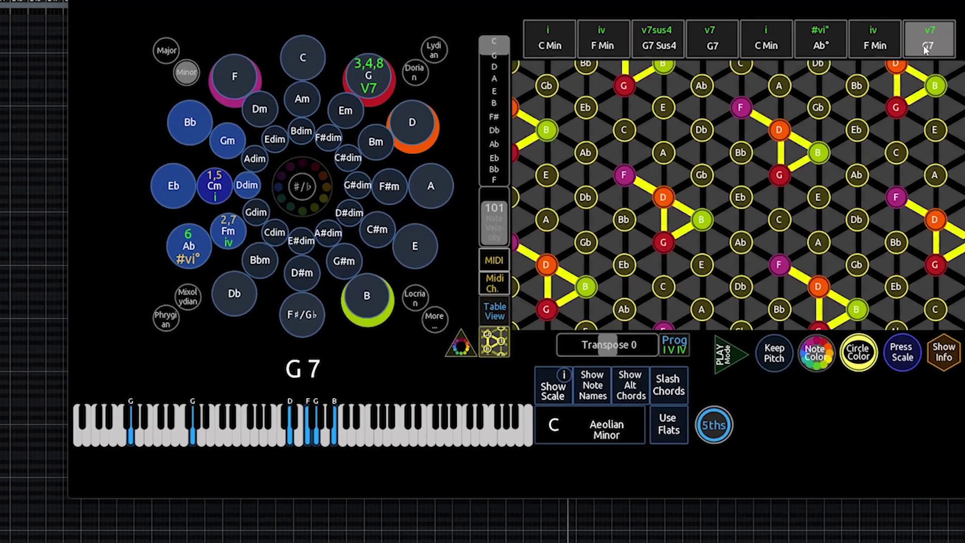
left_click(553, 43)
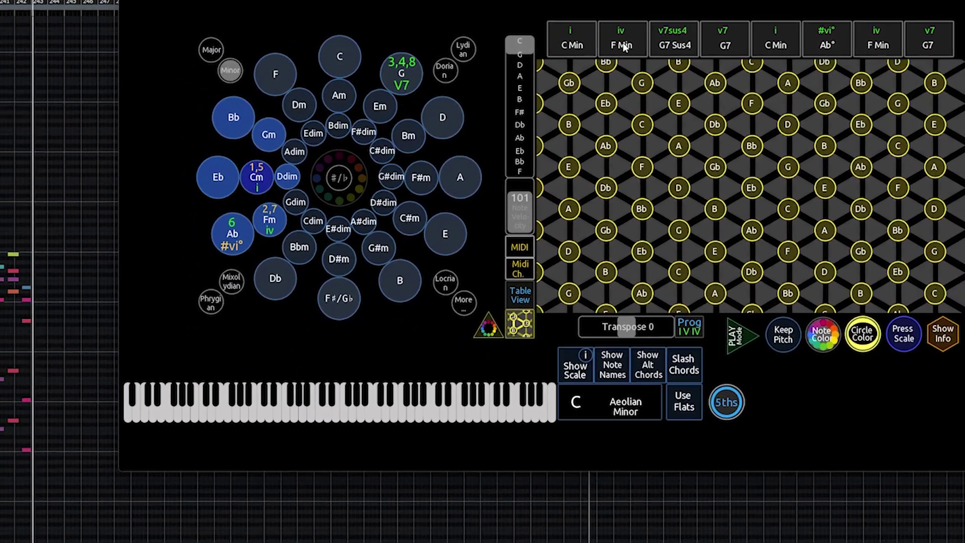
left_click(611, 44)
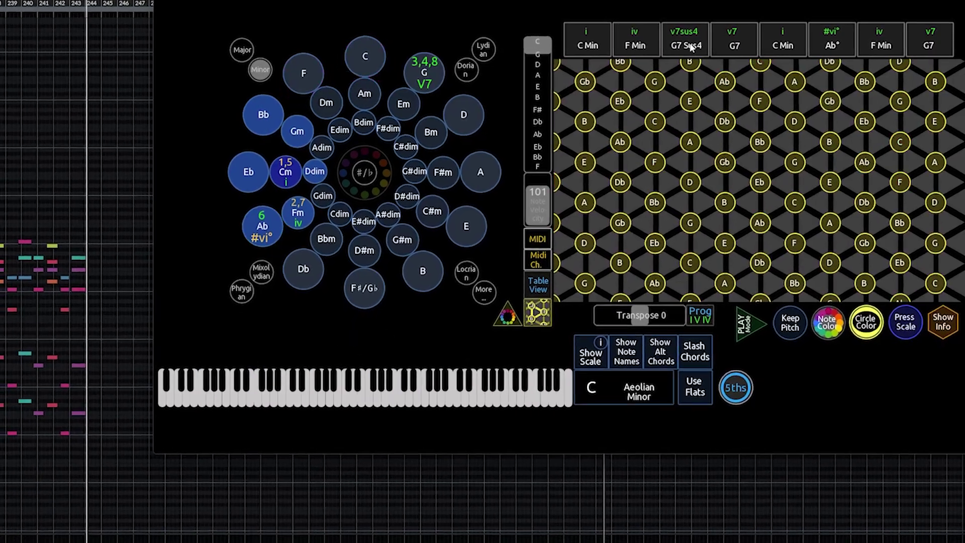
left_click(683, 45)
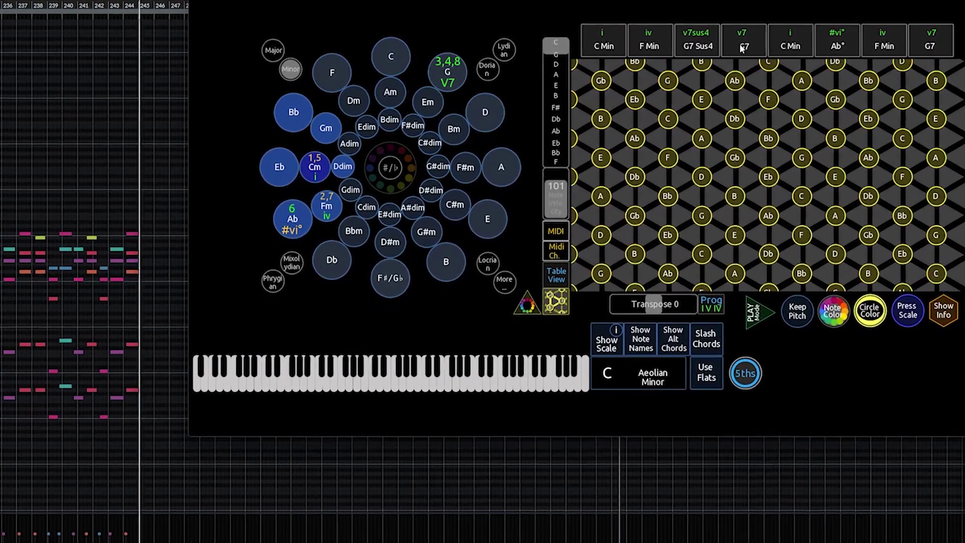
left_click(738, 44)
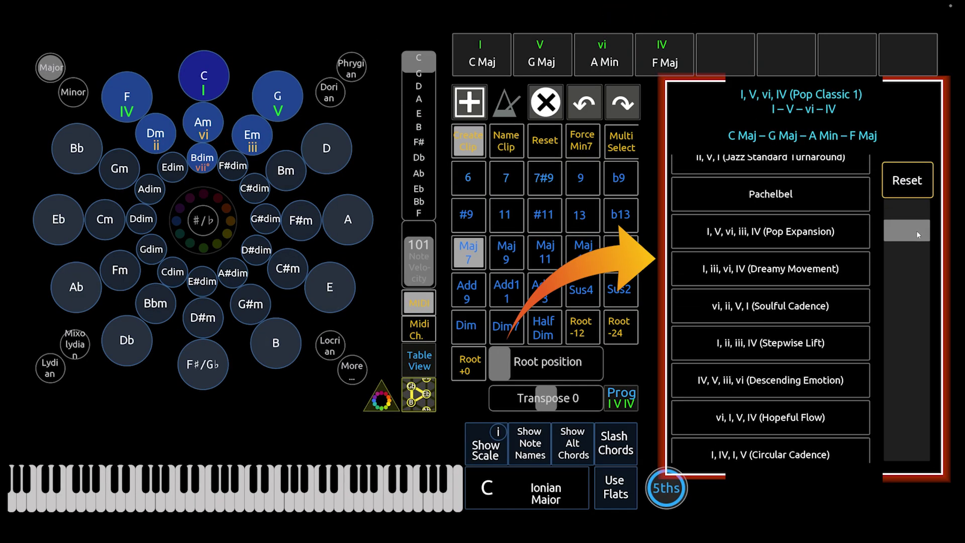
Scroll the progression list toward the Table of Fifths pyramid
mouse_move(912, 226)
left_mouse_down()
mouse_move(917, 455)
mouse_move(921, 204)
mouse_move(921, 212)
left_mouse_up()
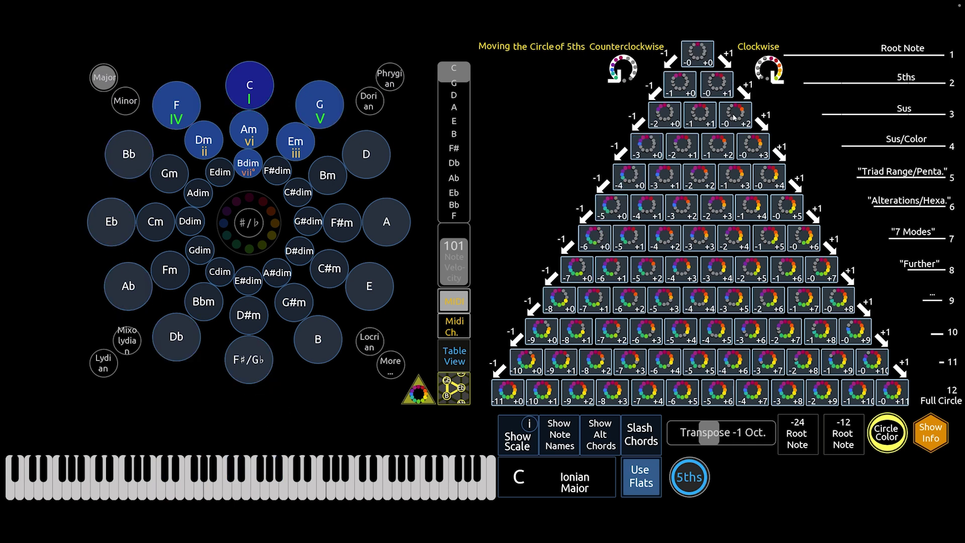
Play C Maj6 Add9 and a lone root C, then flip the key to C minor and back to major
left_click(770, 175)
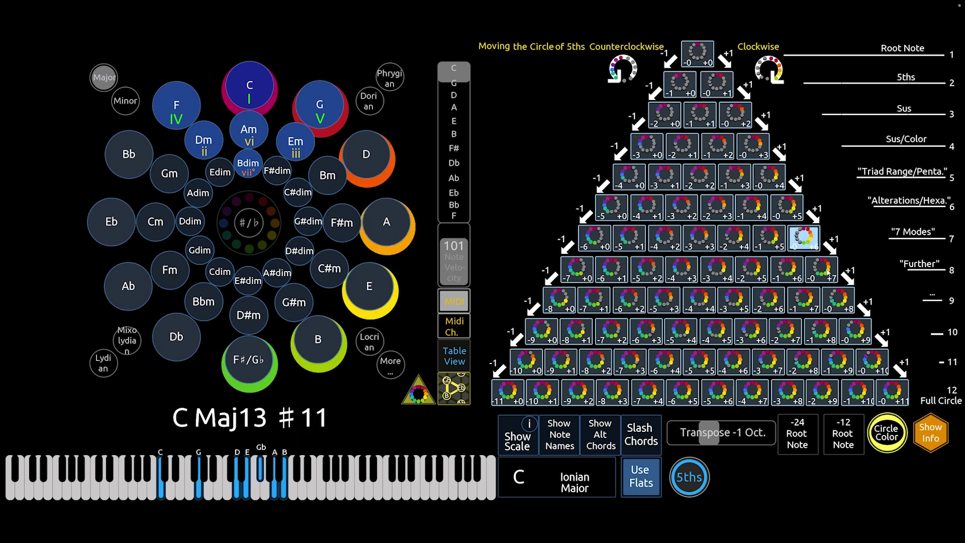
left_click(695, 57)
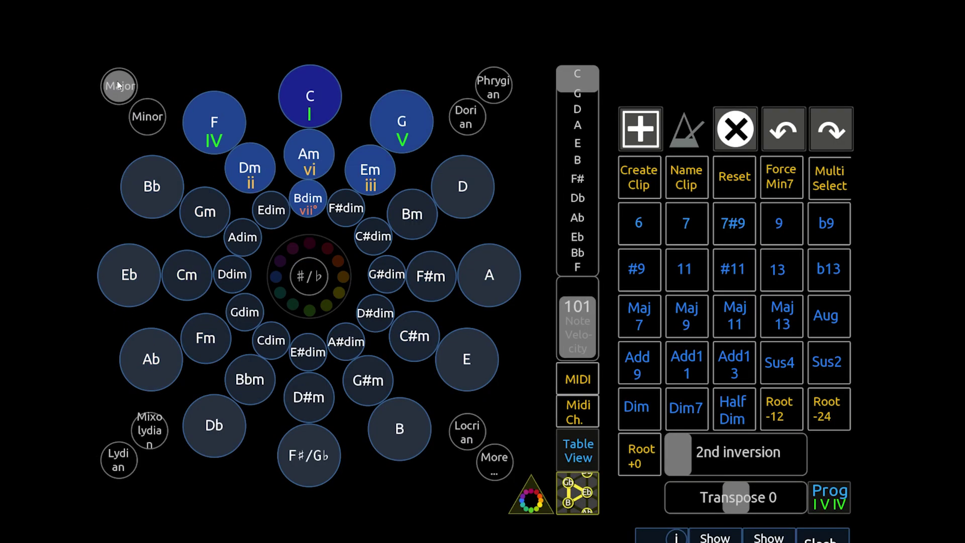
left_click(148, 114)
left_click(119, 86)
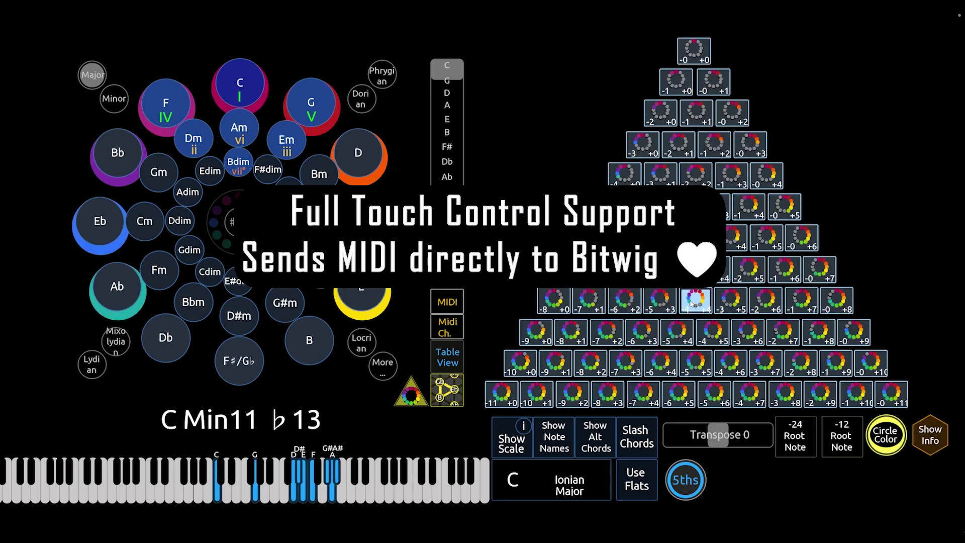
Play successive chords along the pyramid row, ending on C Maj13 #11
left_click(731, 300)
left_click(767, 300)
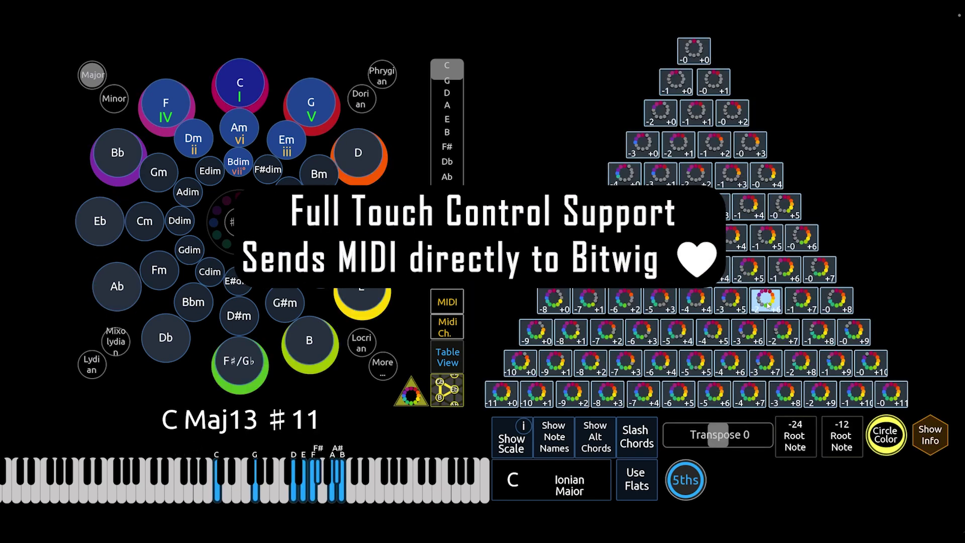
left_click(805, 308)
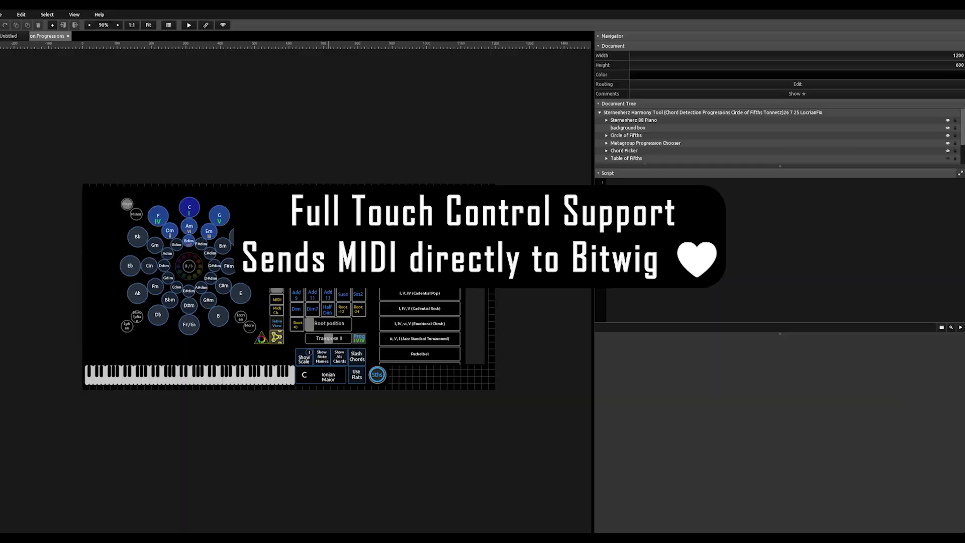
scroll(342, 291, "down", 4)
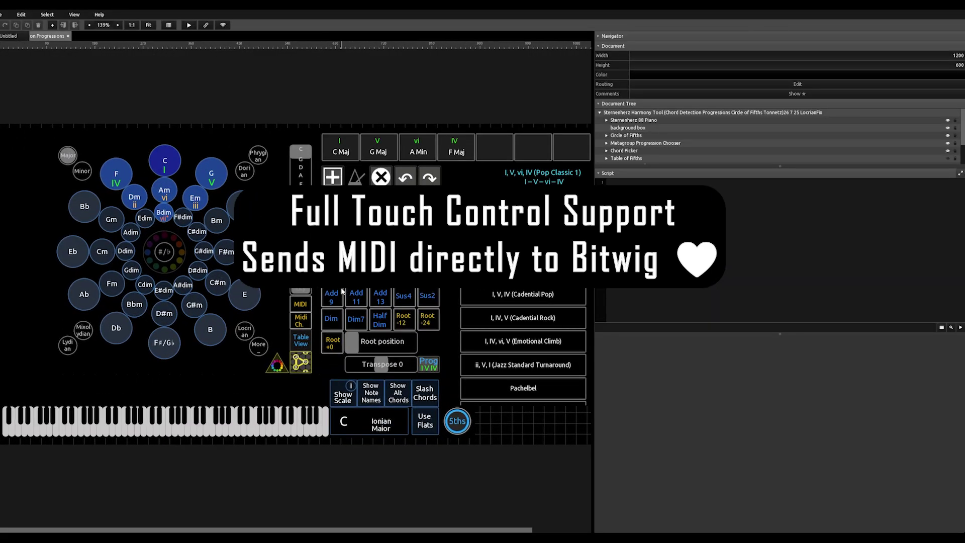
scroll(342, 292, "up", 1)
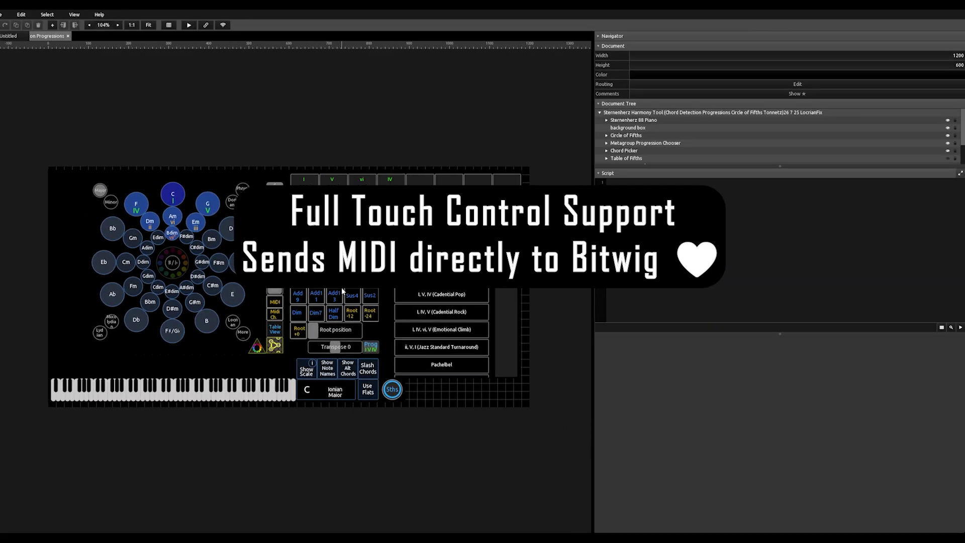
left_click_drag(42, 129, 598, 518)
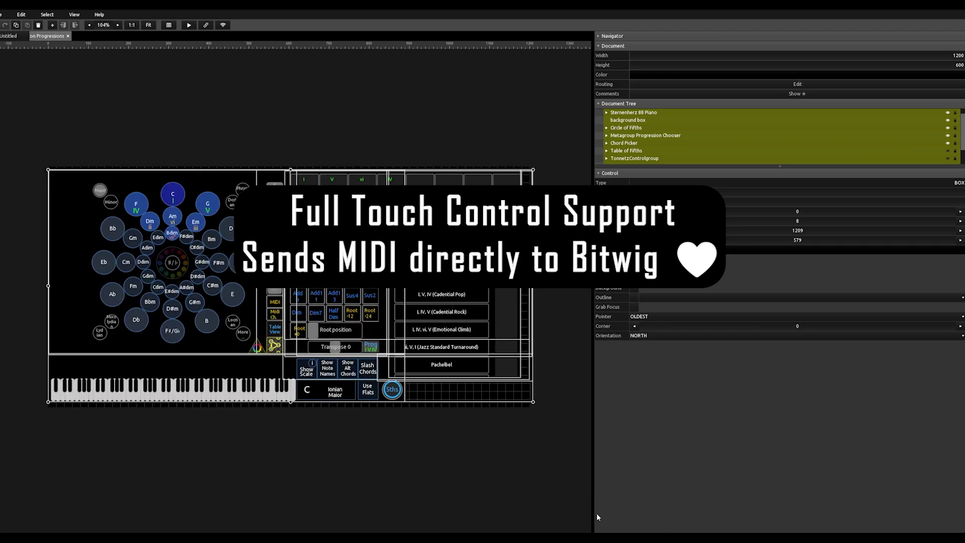
left_click(461, 472)
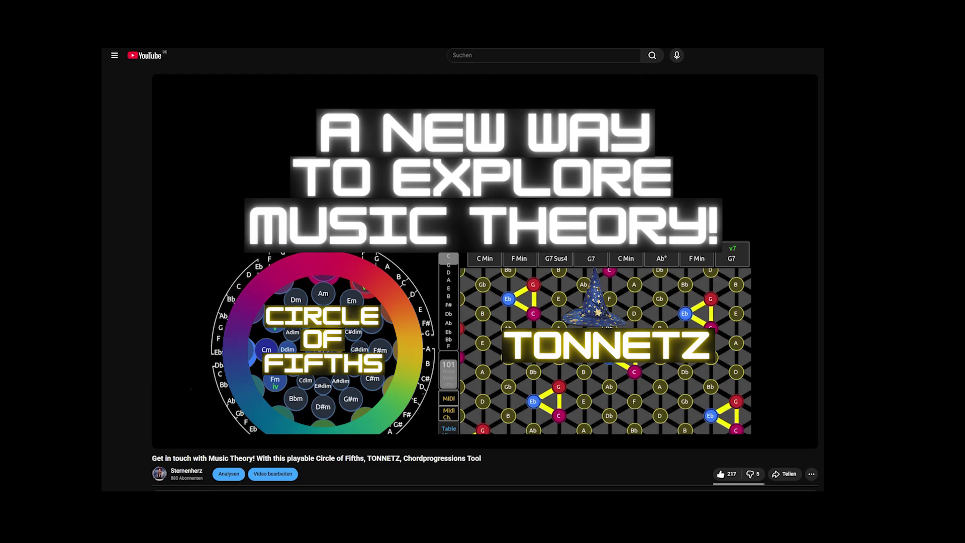